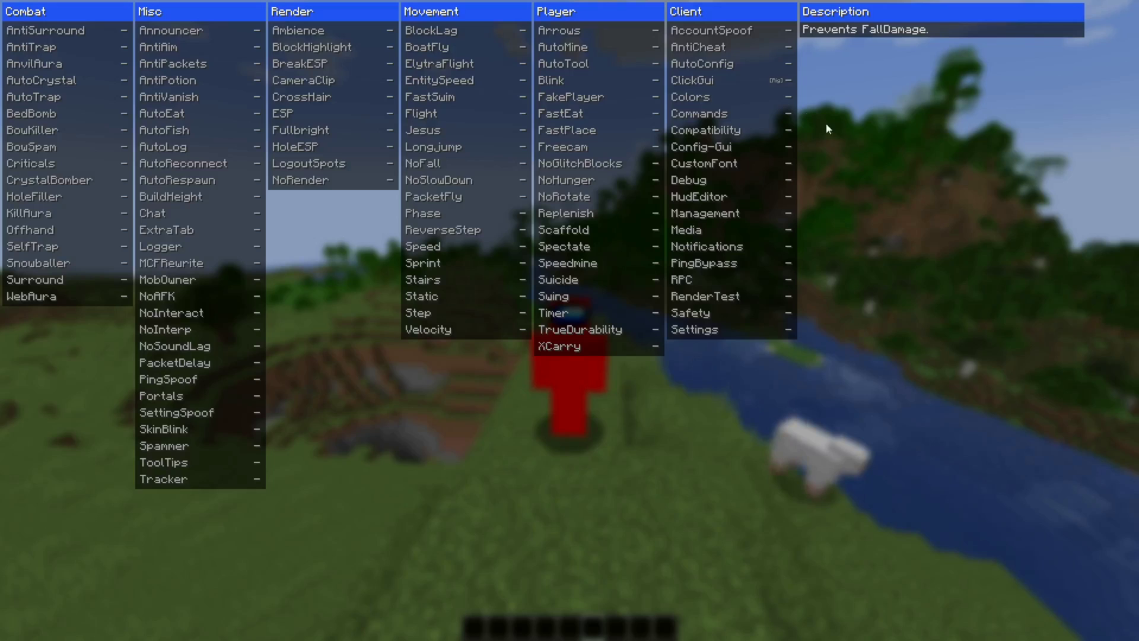
Step: Expand the ClickGui module's settings, then scroll through the 3arthh4ck-Fabric GitHub repository page
right_click(735, 81)
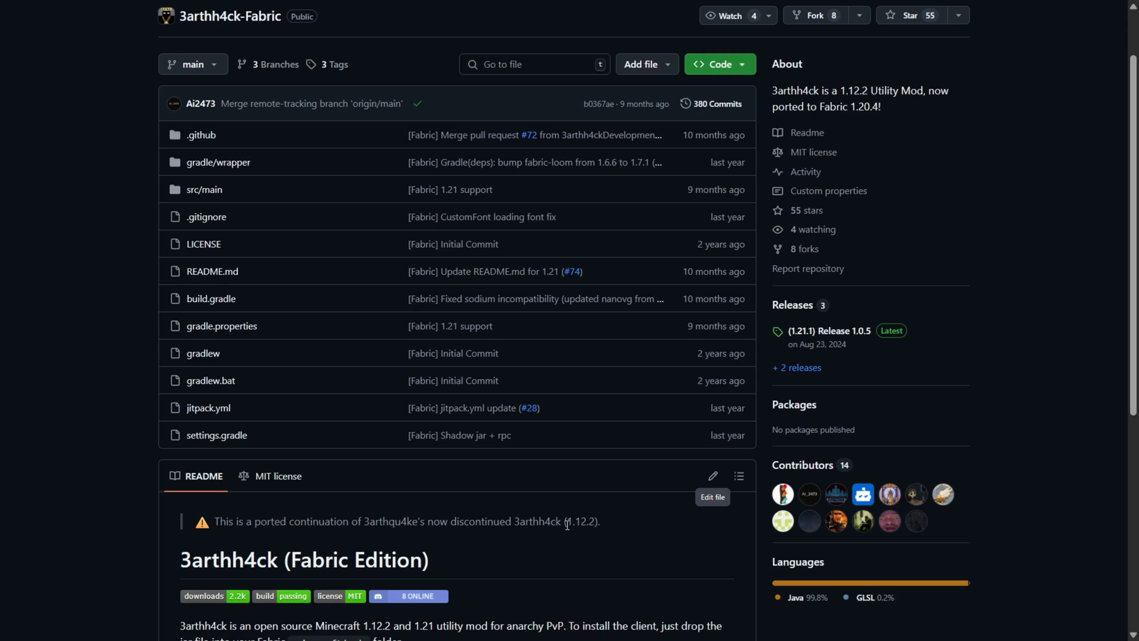
left_click_drag(567, 524, 600, 526)
scroll(985, 202, "down", 1)
scroll(961, 190, "up", 1)
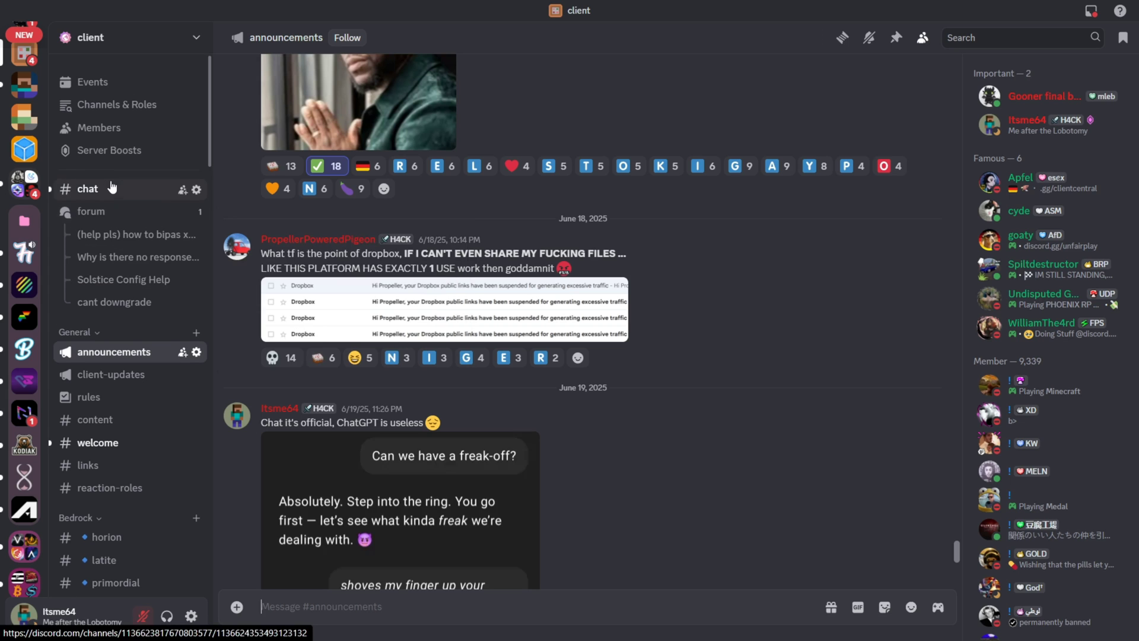
scroll(113, 196, "down", 15)
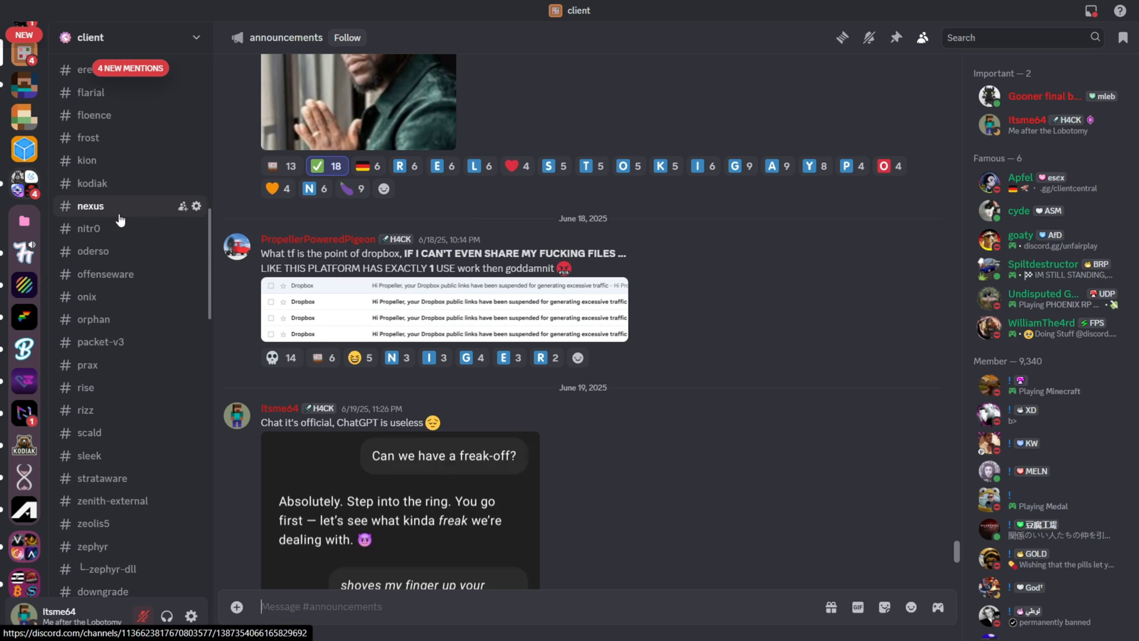
scroll(120, 220, "down", 15)
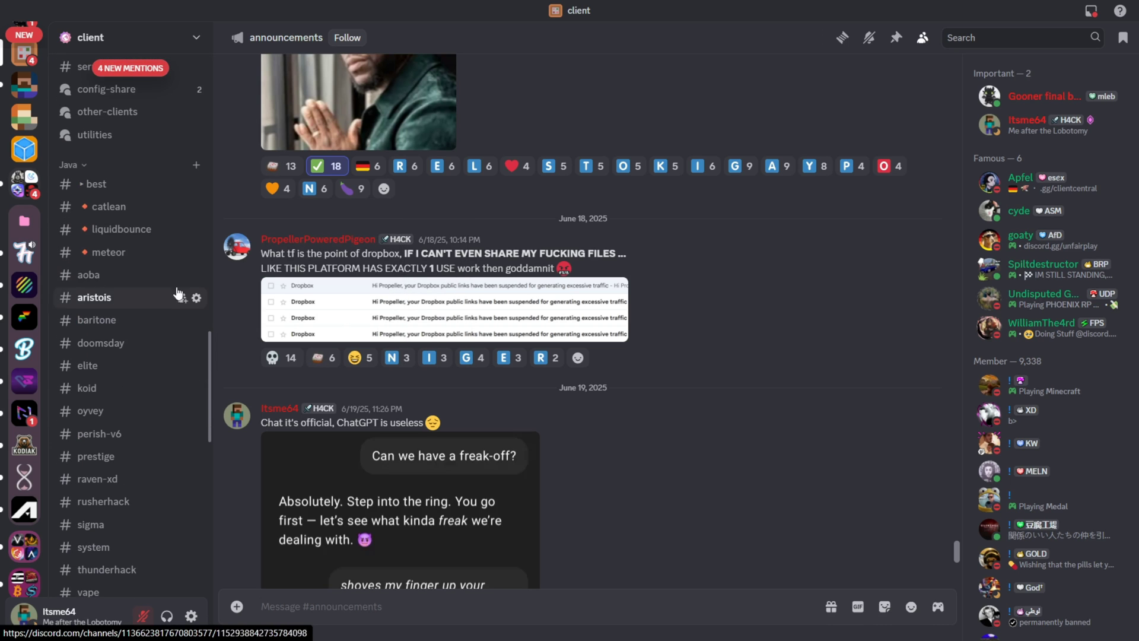
scroll(171, 208, "down", 10)
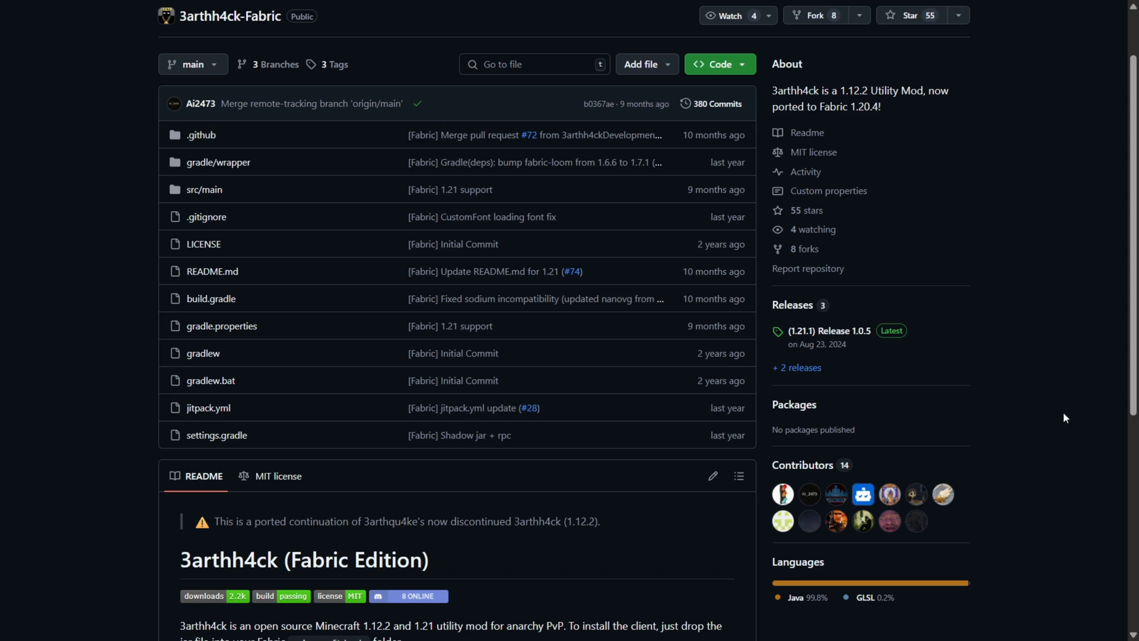
Step: Open the (1.21.1) Release 1.0.5 page and scroll to its Earthhack-fabric-1.0.5.jar asset
left_click(809, 333)
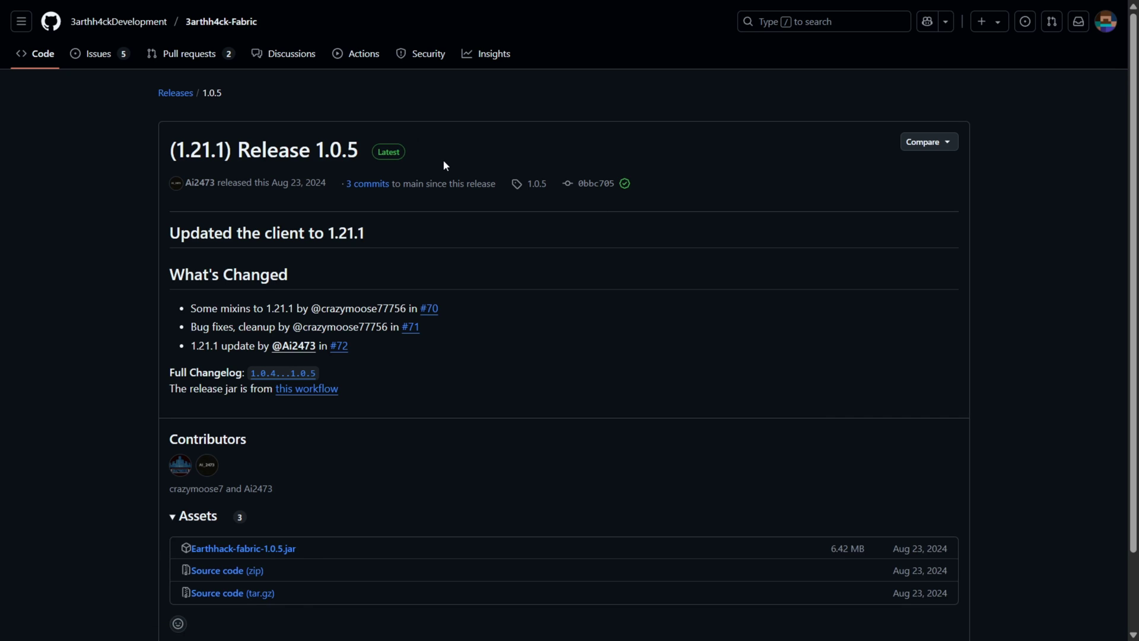
scroll(469, 228, "down", 3)
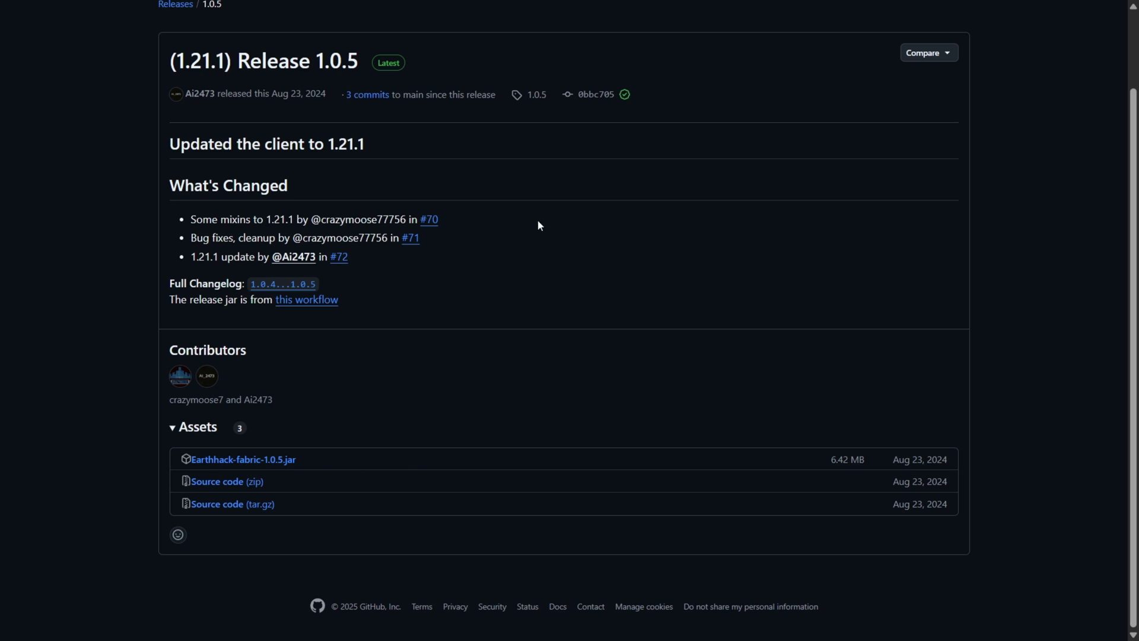
Step: Filter Modrinth's Fabric API versions to 1.21.1 and download the 0.116.4+1.21.1 build
key("ctrl+Tab")
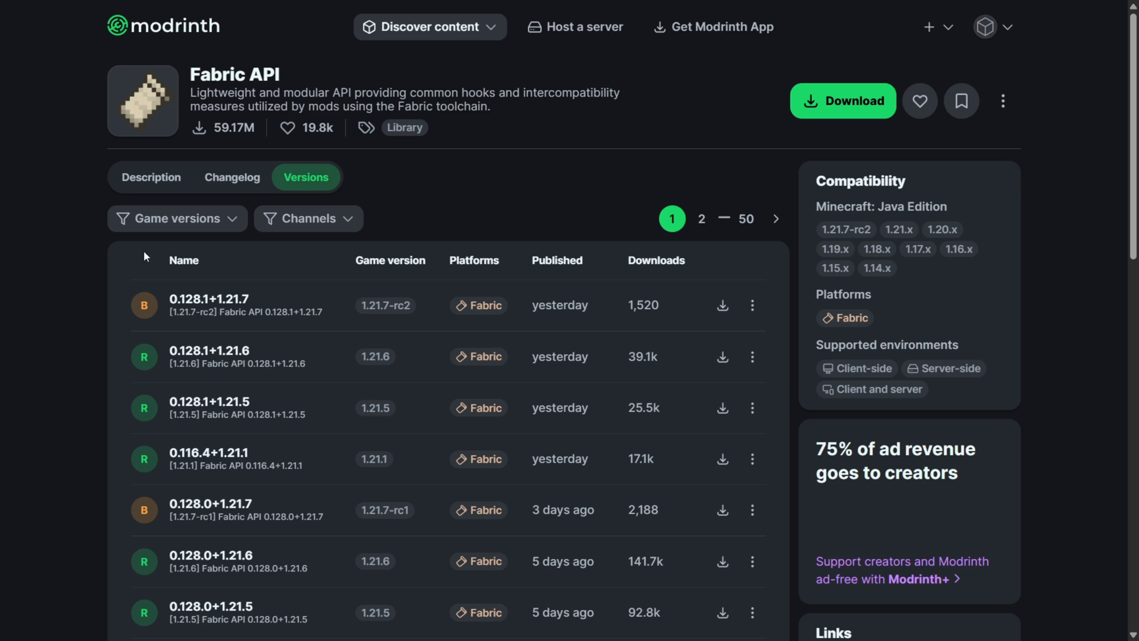
left_click_drag(279, 75, 196, 69)
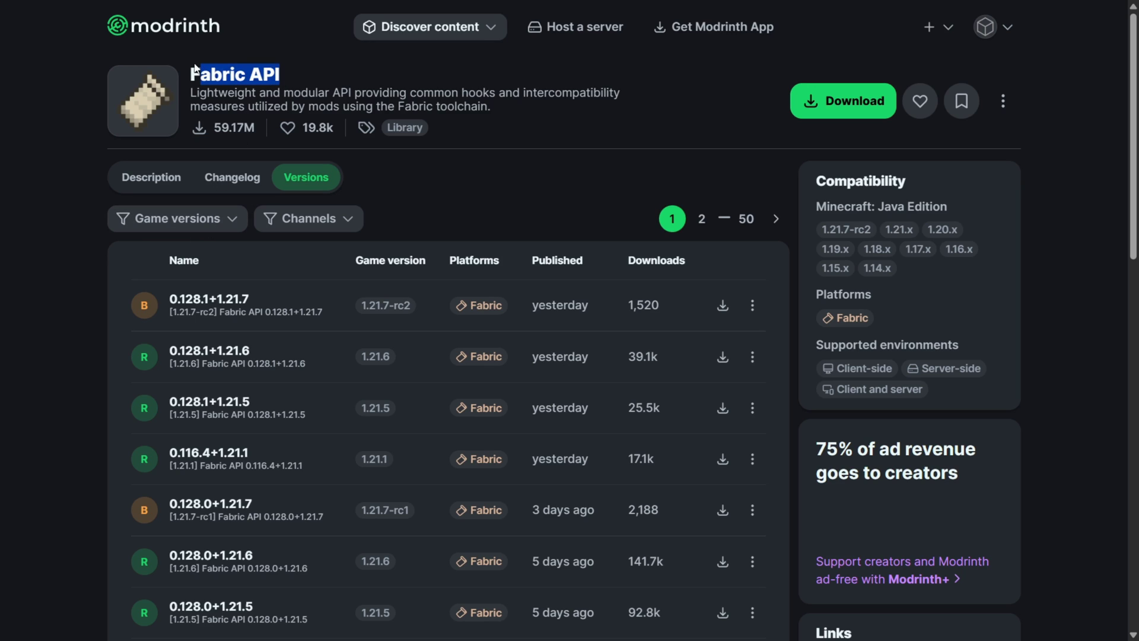
left_click(52, 184)
left_click(178, 219)
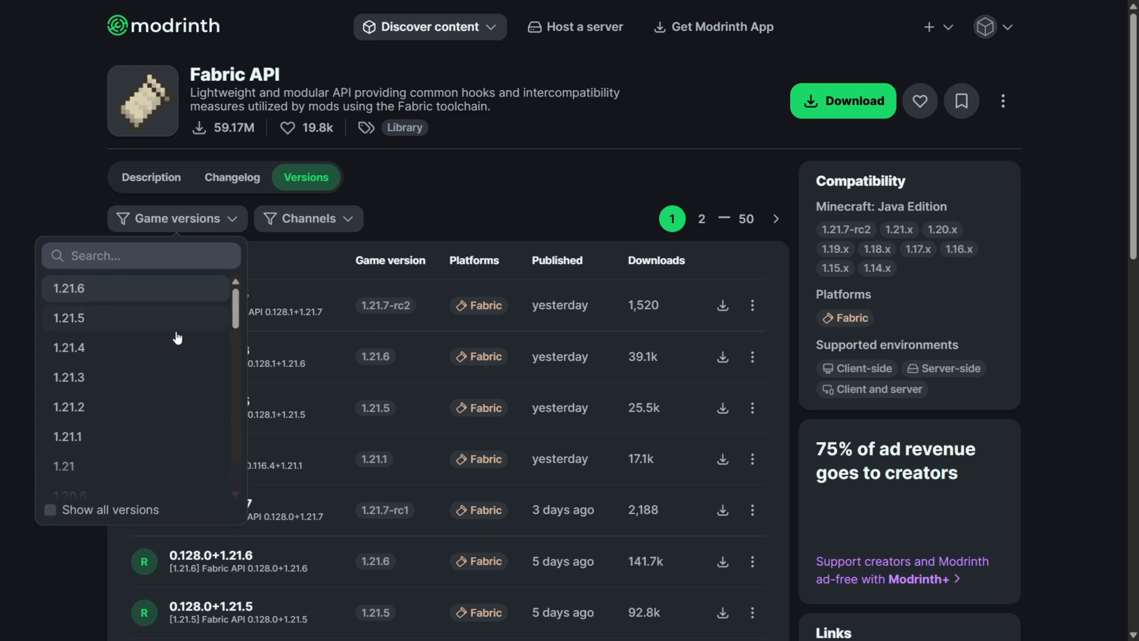
left_click(152, 432)
left_click(565, 204)
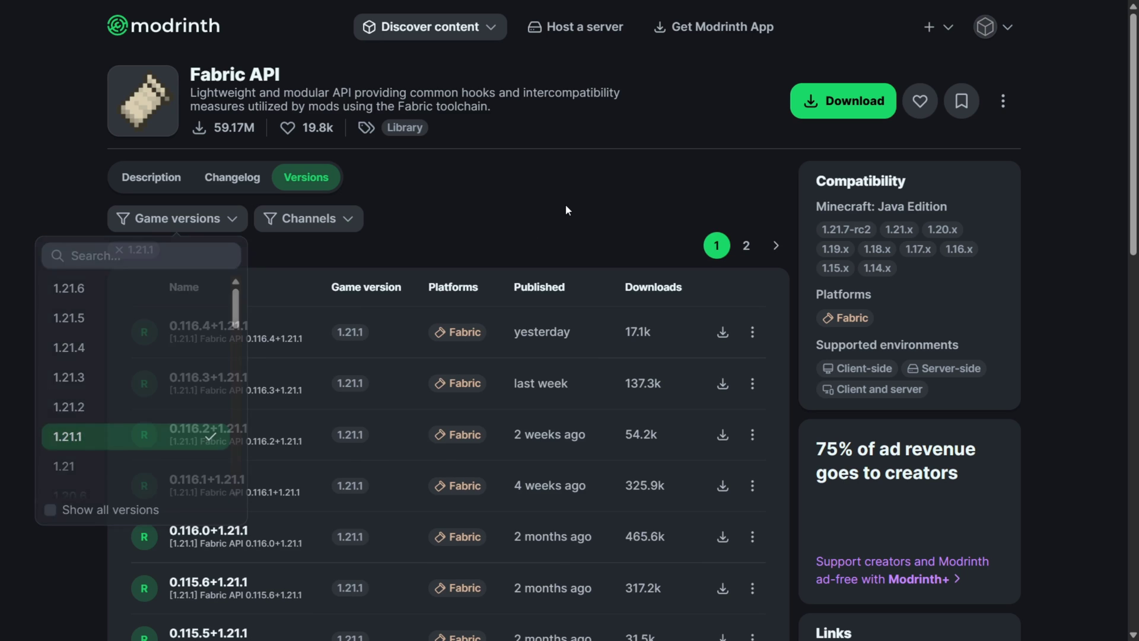
left_click(724, 334)
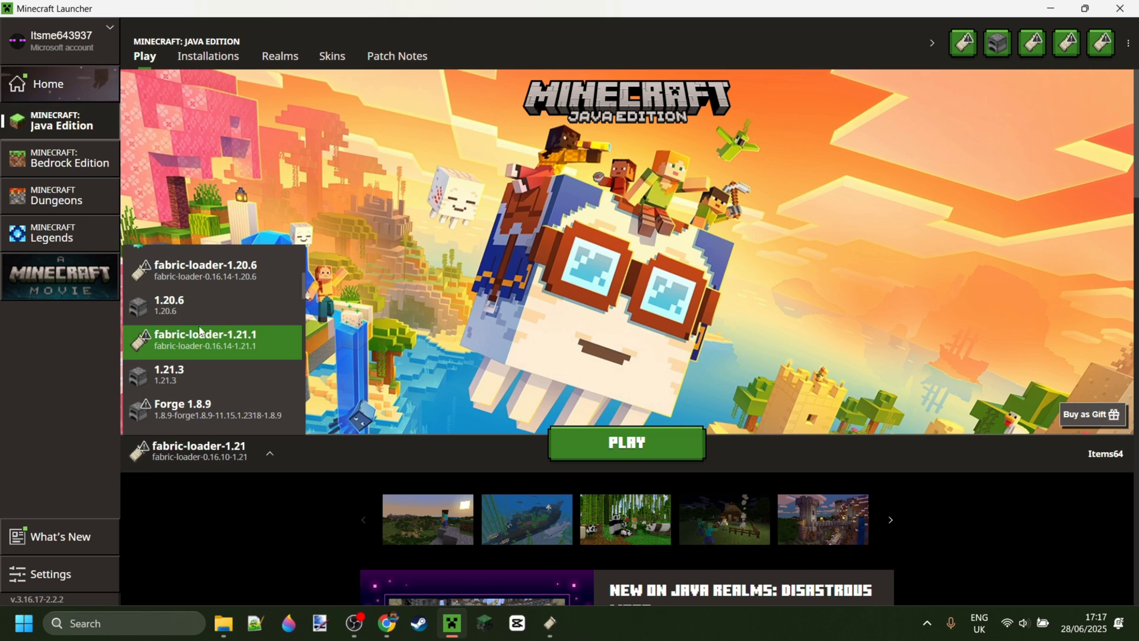
Step: Select the fabric-loader-1.21.1 installation and bring the Fabric Installer window forward
left_click(260, 337)
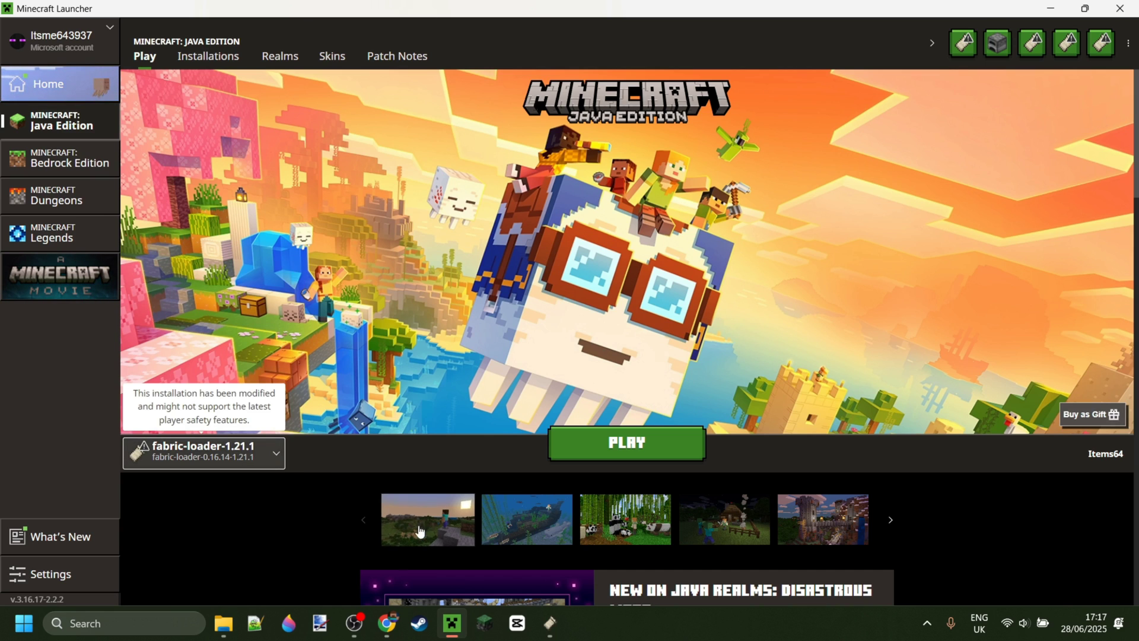
left_click(552, 623)
mouse_move(419, 120)
left_mouse_down()
mouse_move(447, 94)
mouse_move(475, 140)
mouse_move(432, 106)
left_mouse_up()
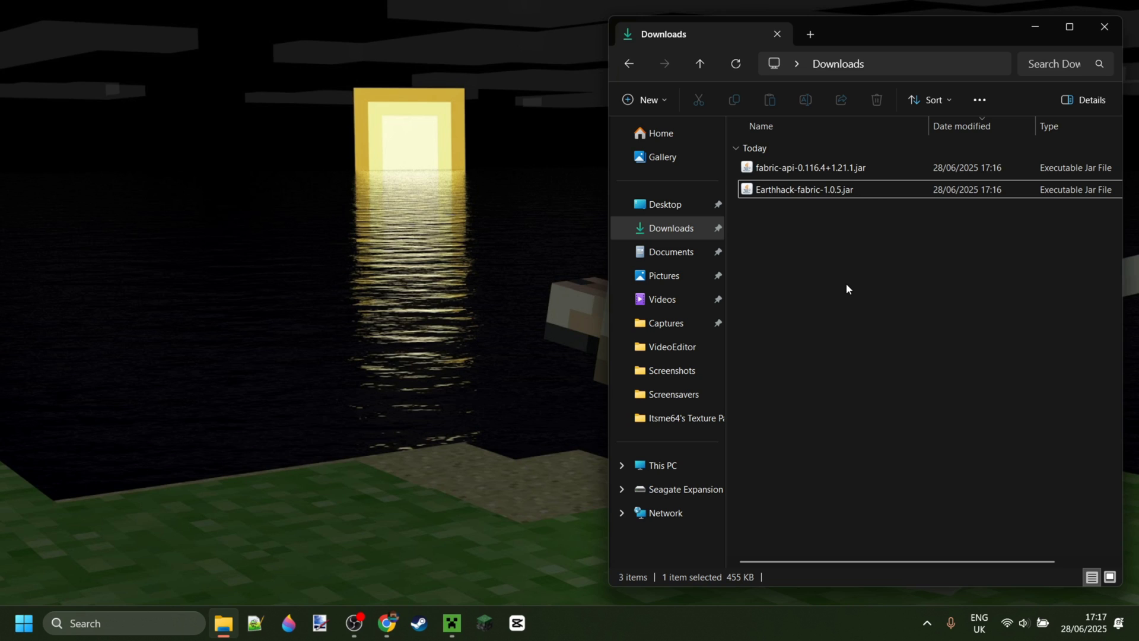
Step: Open the .minecraft\mods folder through the Run dialog's appdata shortcut and Roaming
key("super+r")
type("app")
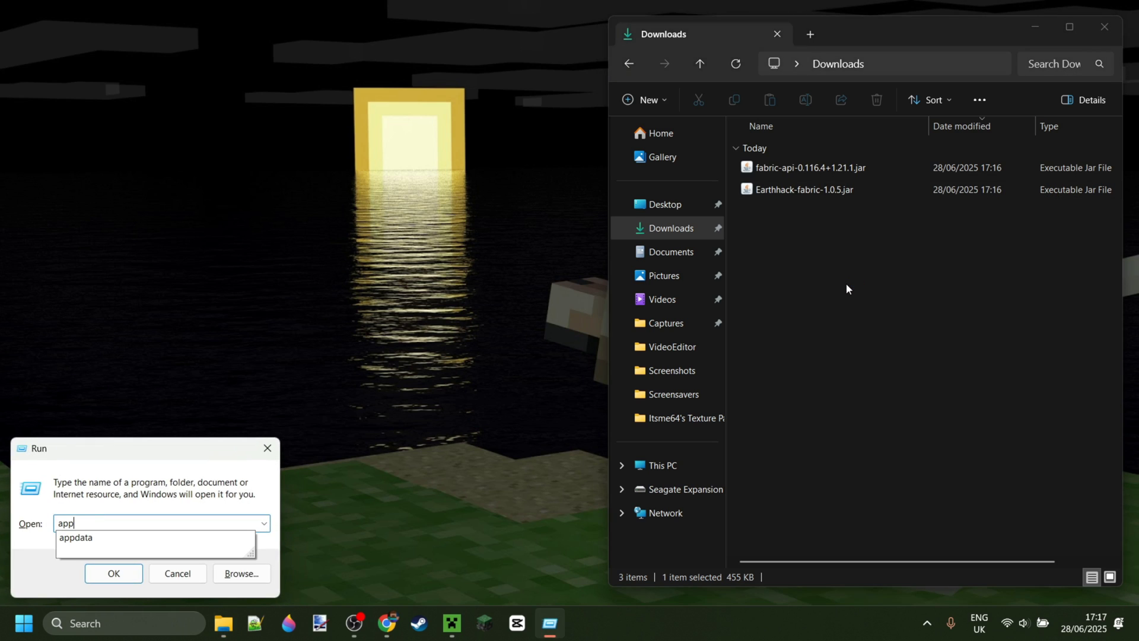
type("data")
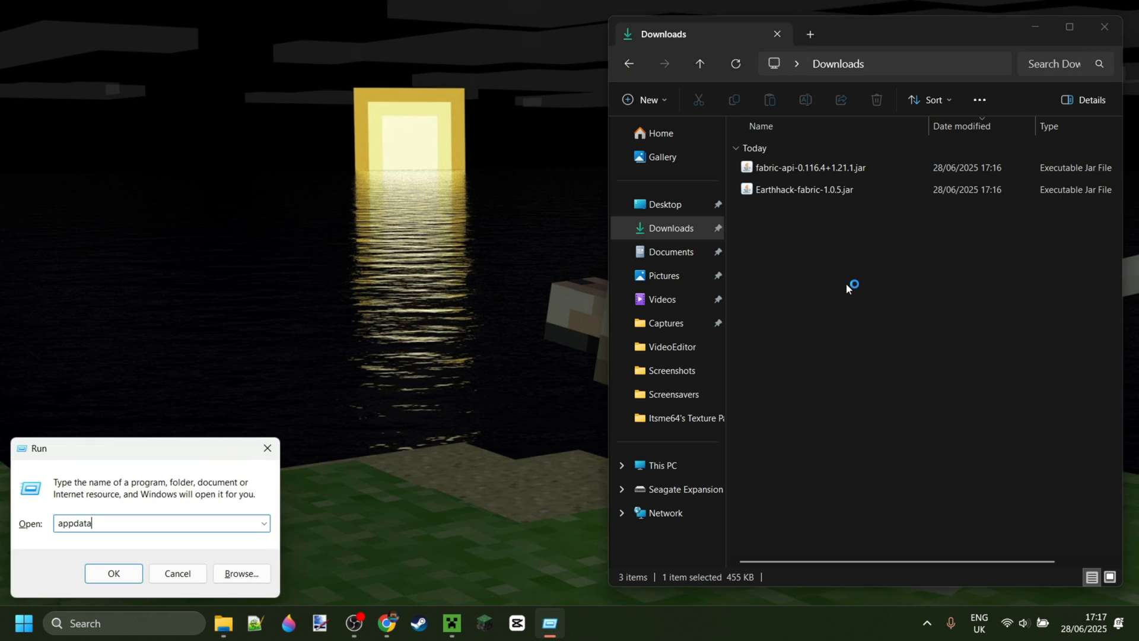
key("Return")
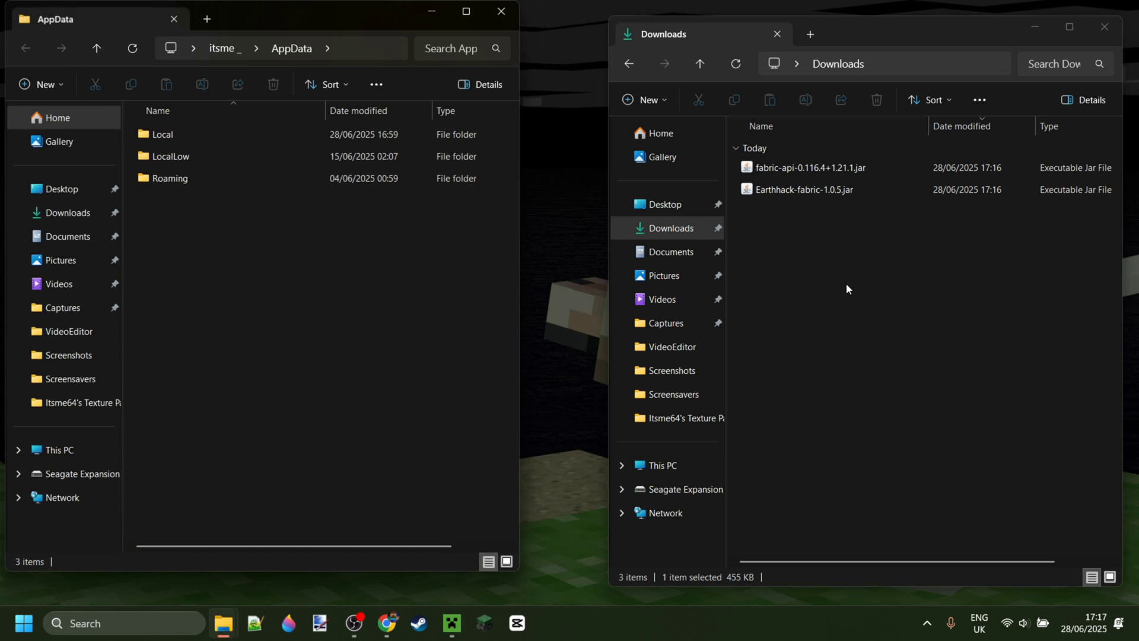
left_click_drag(333, 16, 347, 21)
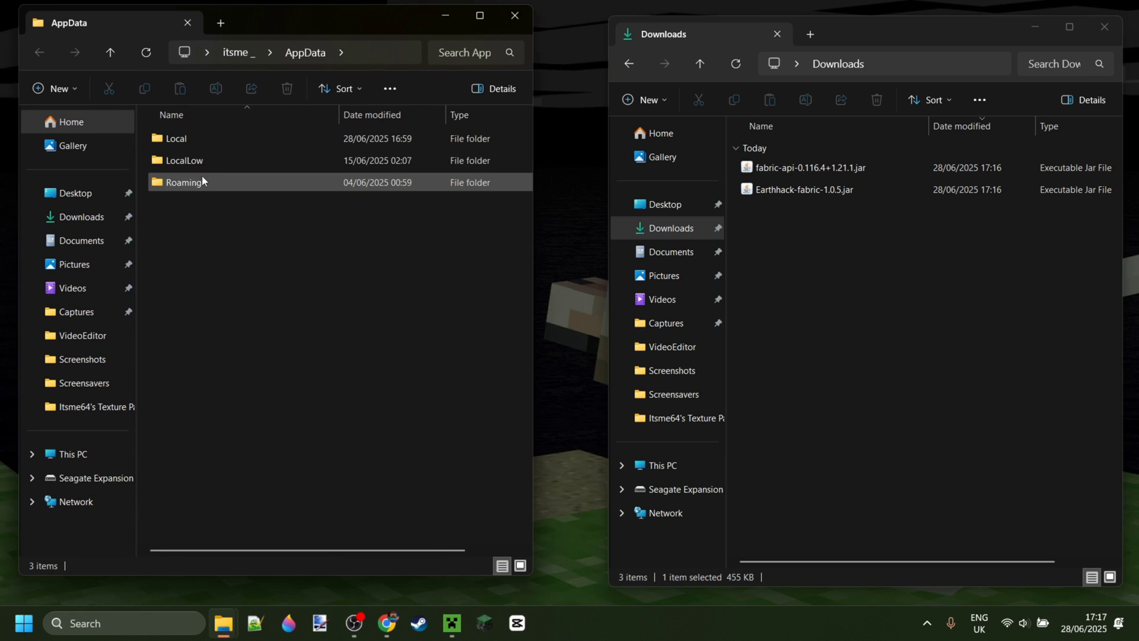
double_click(185, 184)
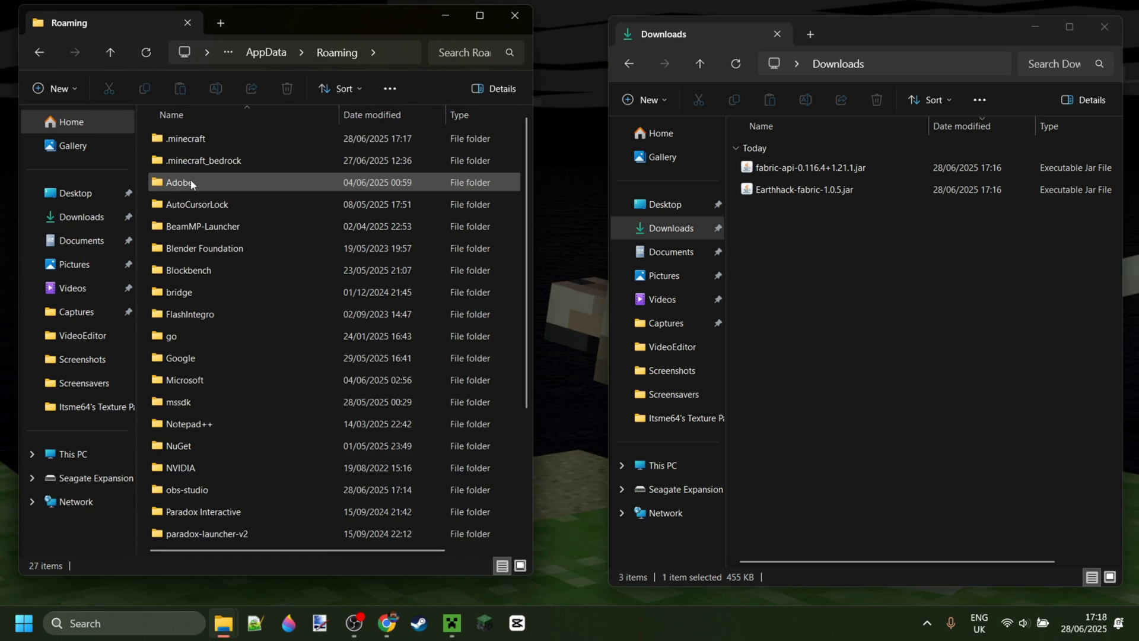
left_click(223, 140)
double_click(224, 140)
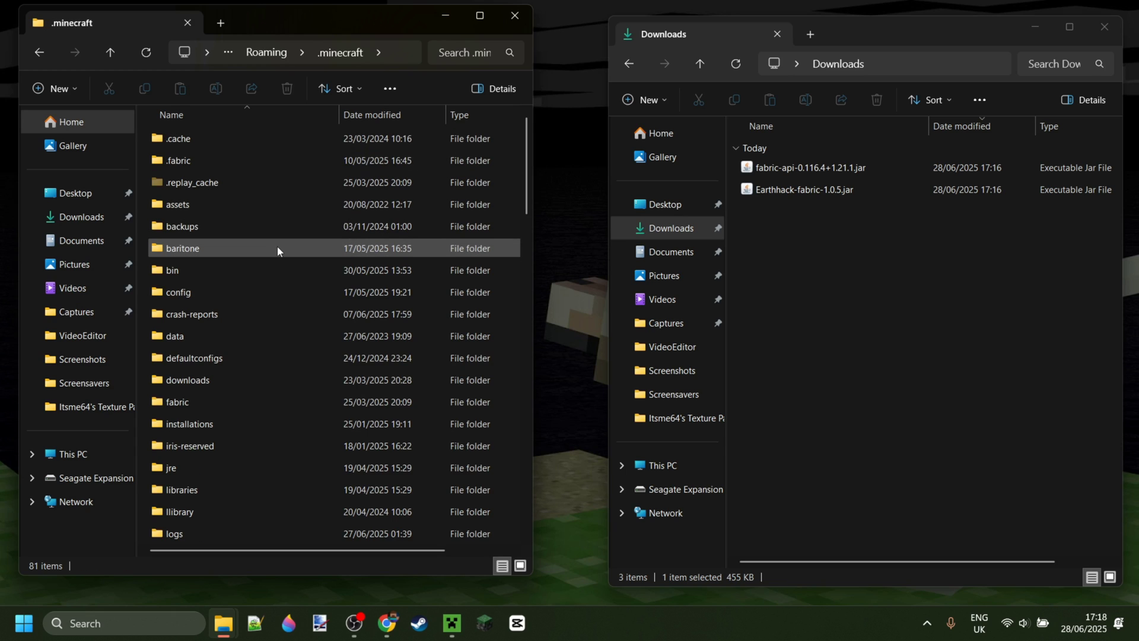
scroll(275, 244, "down", 2)
double_click(198, 424)
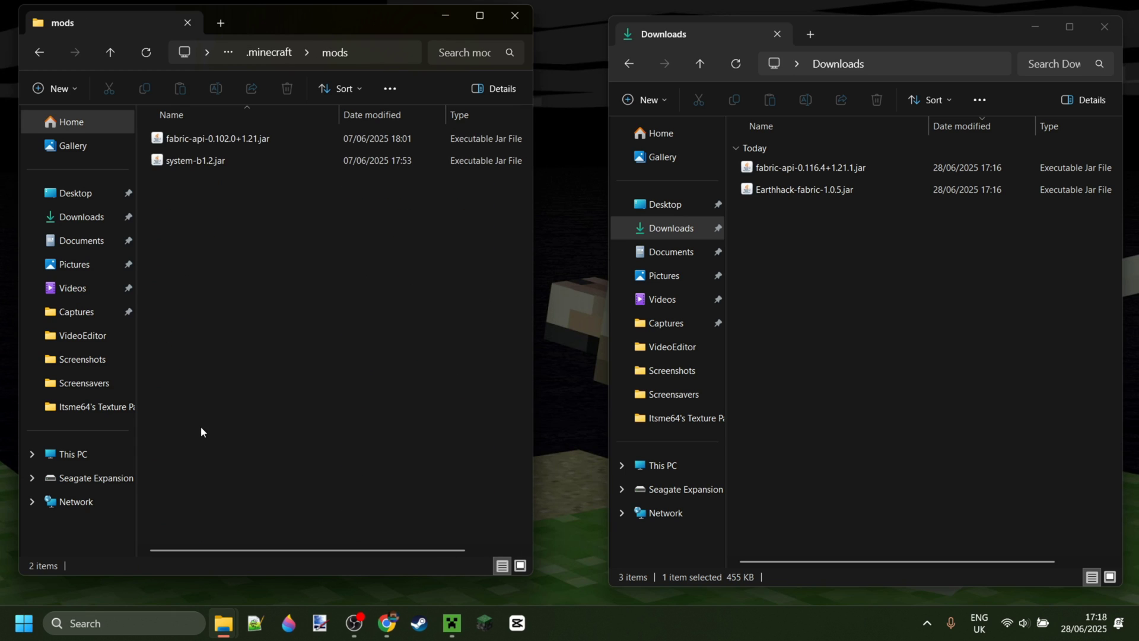
Step: Delete the old mod jars, move the two downloaded jars into mods, and close the window
left_click_drag(175, 183, 219, 136)
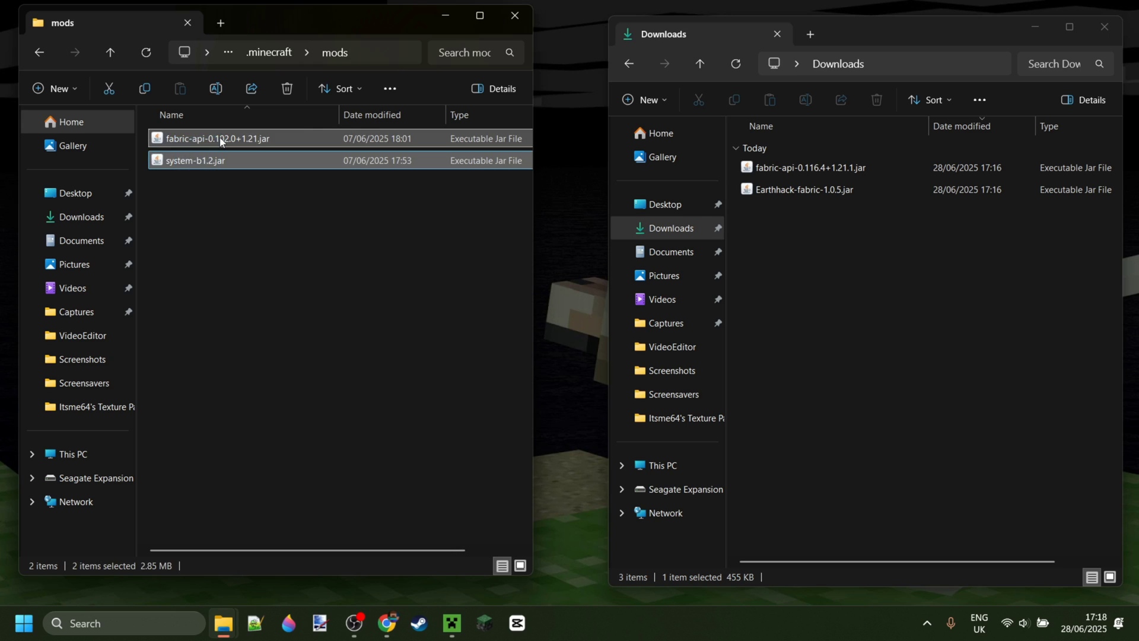
key("Delete")
left_click_drag(810, 199, 299, 261)
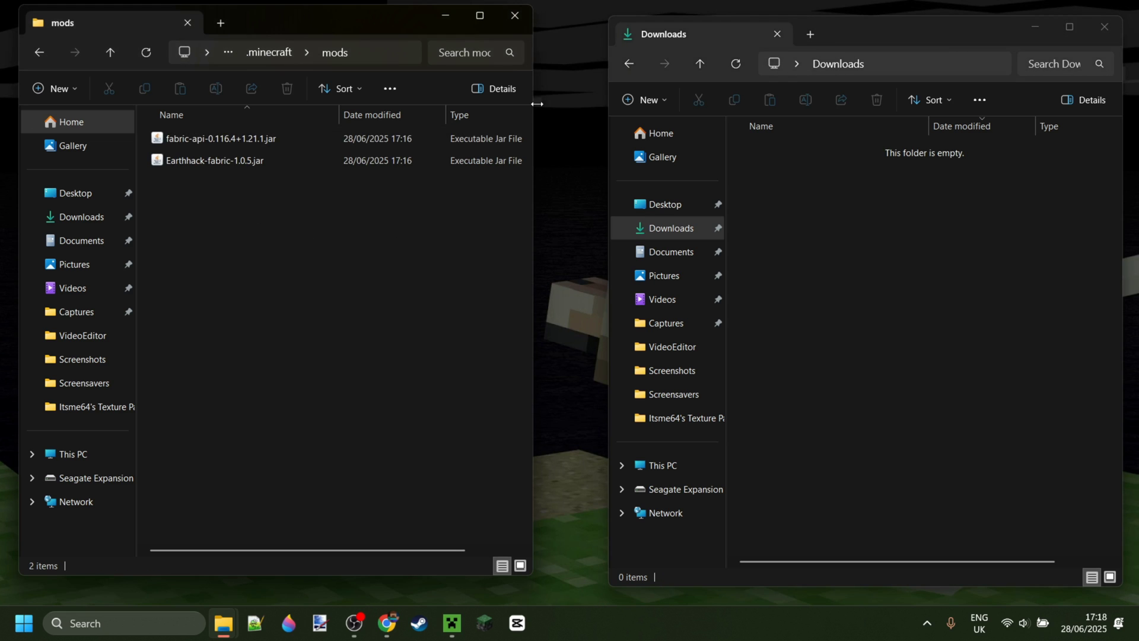
left_click(516, 18)
Step: Close the Downloads window and launch fabric-loader-1.21.1 from the Minecraft Launcher
left_click(1104, 28)
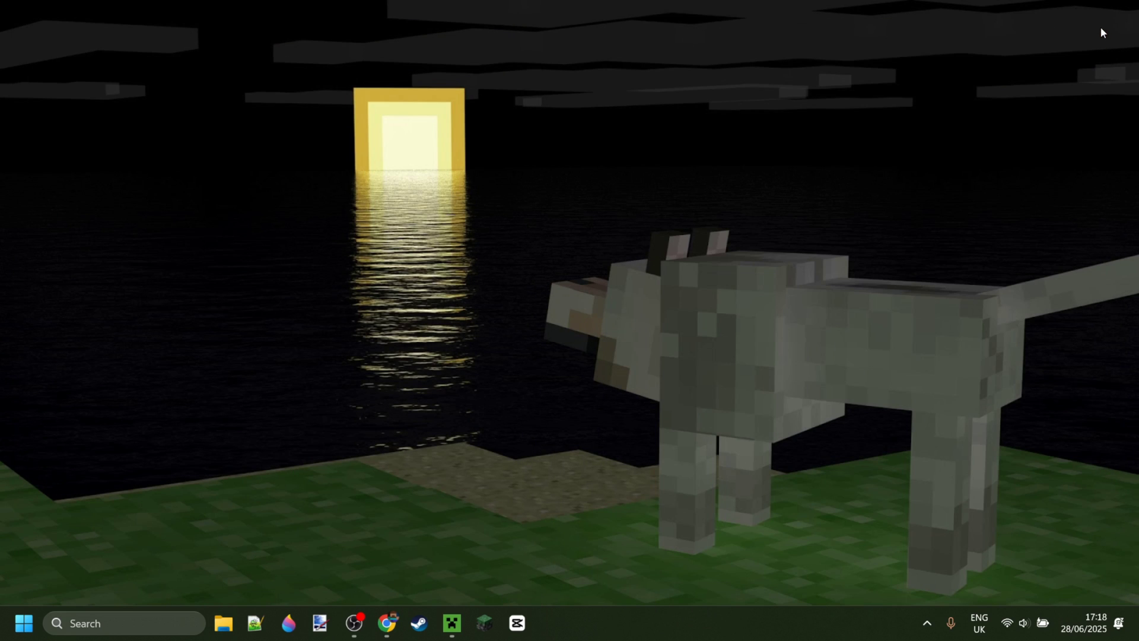
left_click(452, 623)
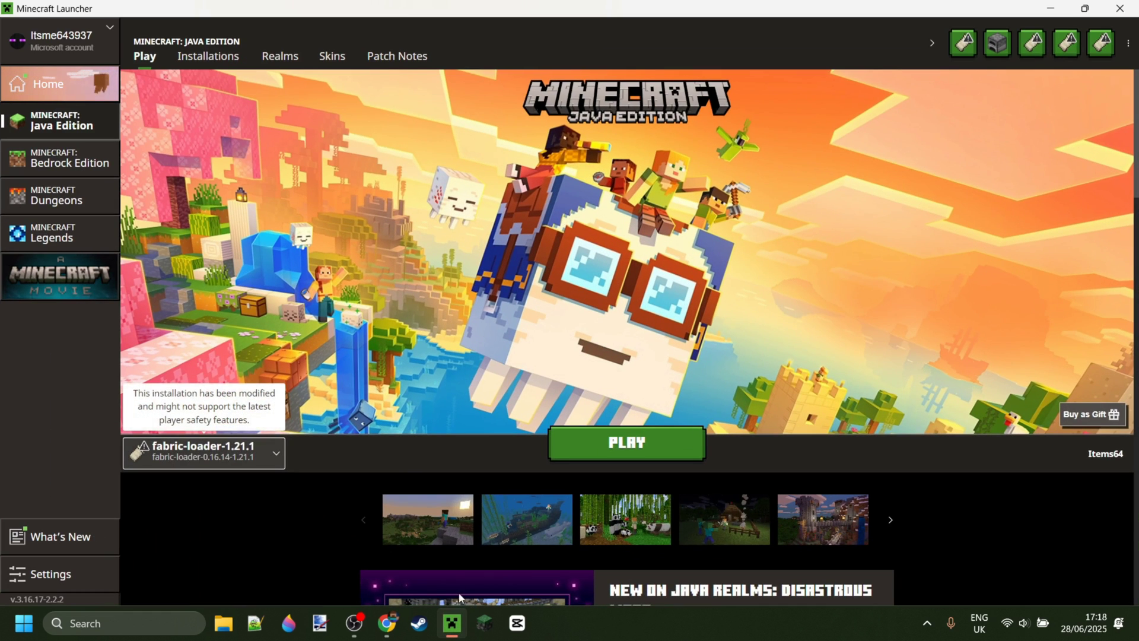
left_click(607, 458)
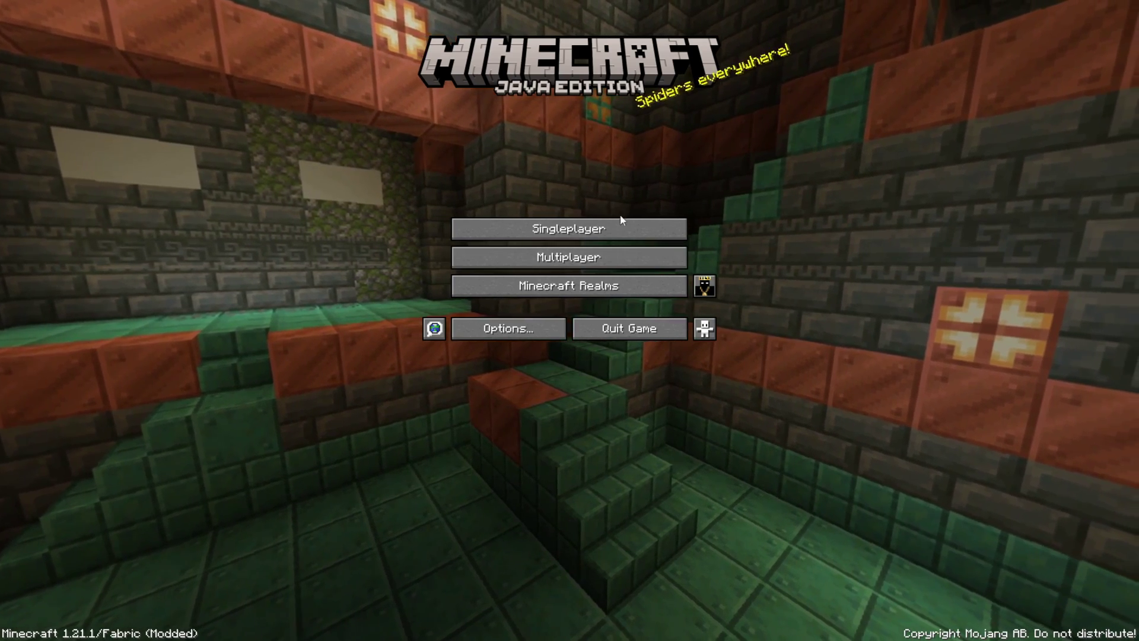
Step: Load a singleplayer world and bring up the 3arthh4ck ClickGUI with Right Shift
left_click(620, 226)
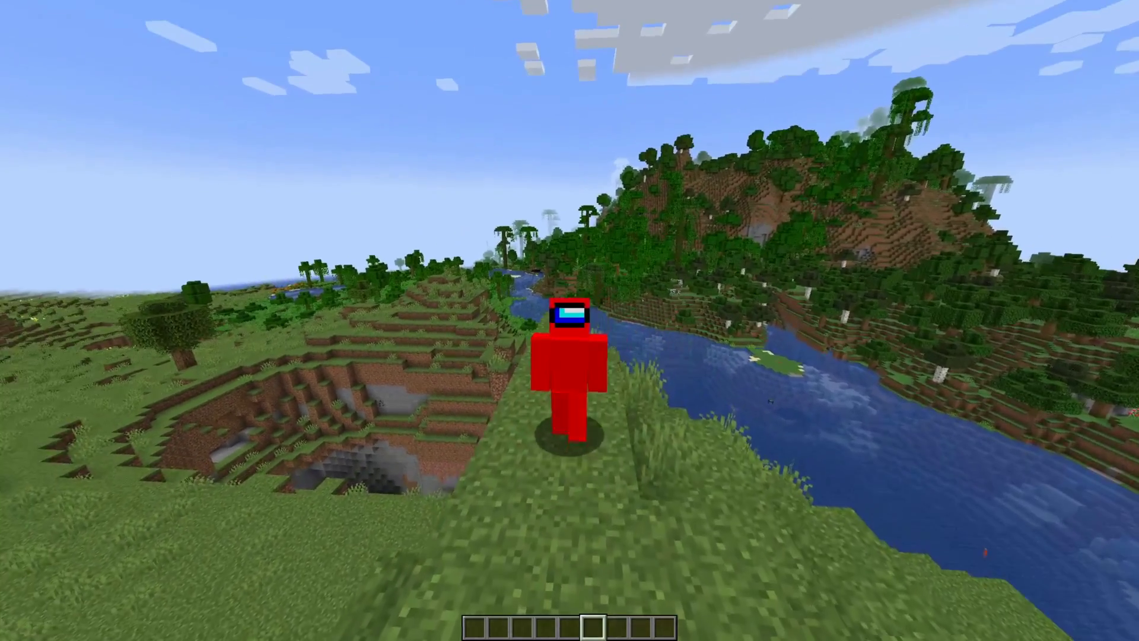
key("Shift_R")
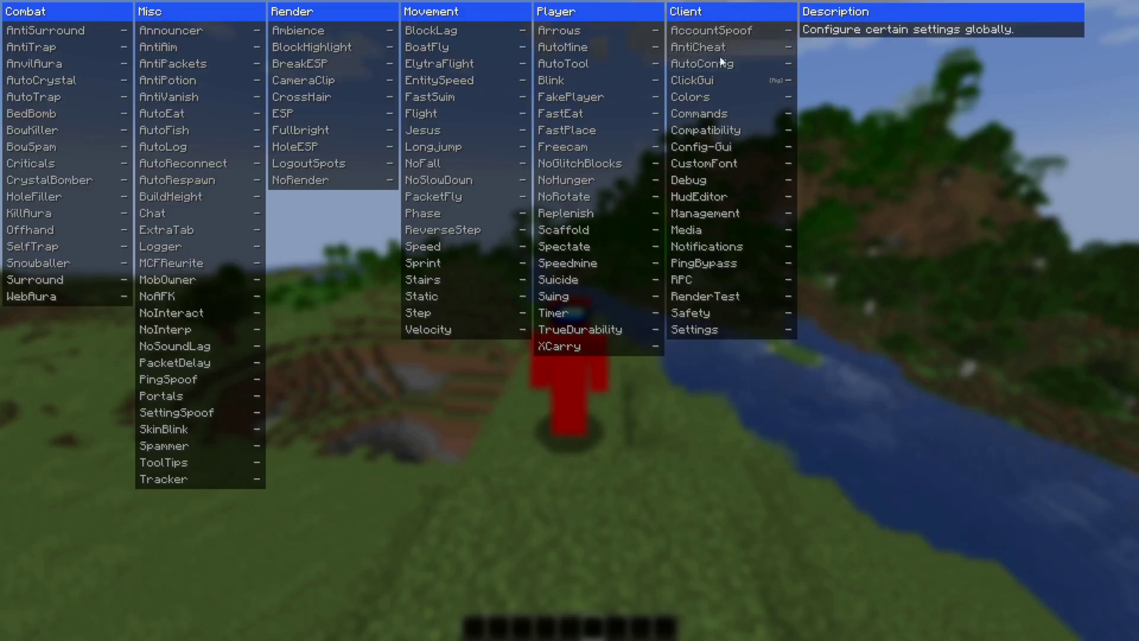
Step: Expand and collapse Ambience, BlockHighlight and BreakESP, then expand the ClickGui module's settings
right_click(312, 33)
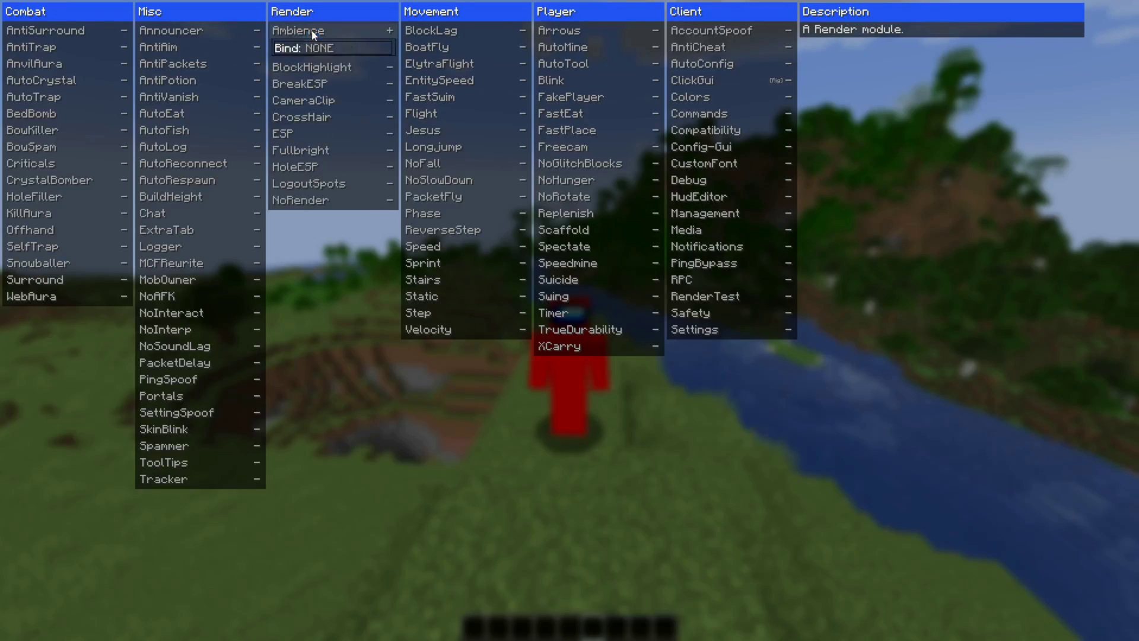
right_click(312, 33)
right_click(314, 47)
right_click(315, 47)
right_click(322, 63)
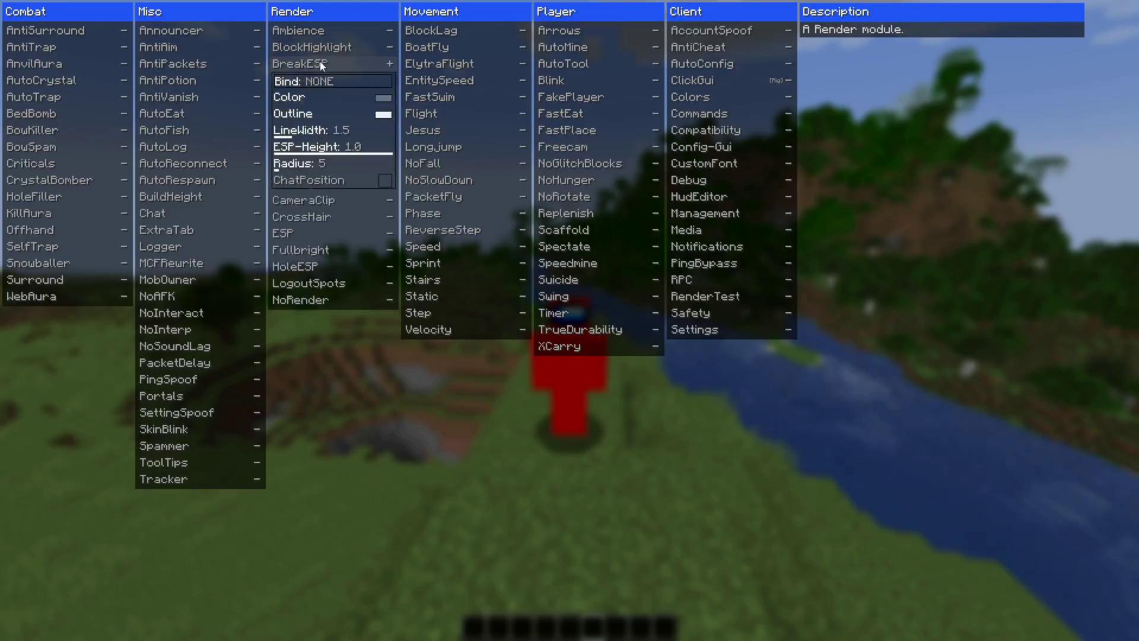
right_click(322, 64)
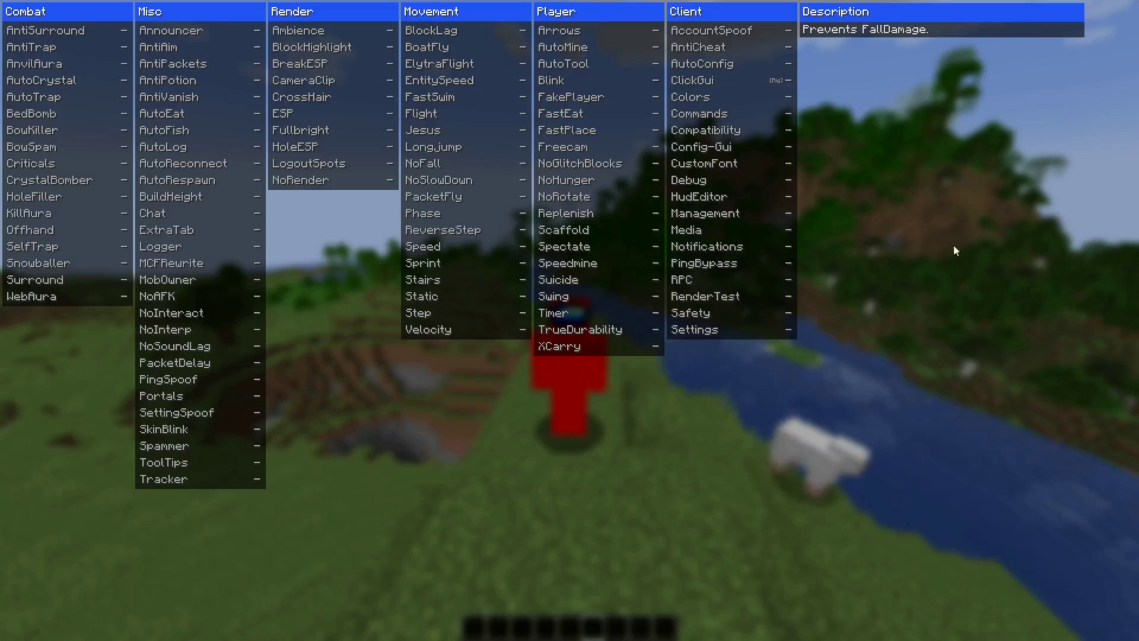
right_click(734, 84)
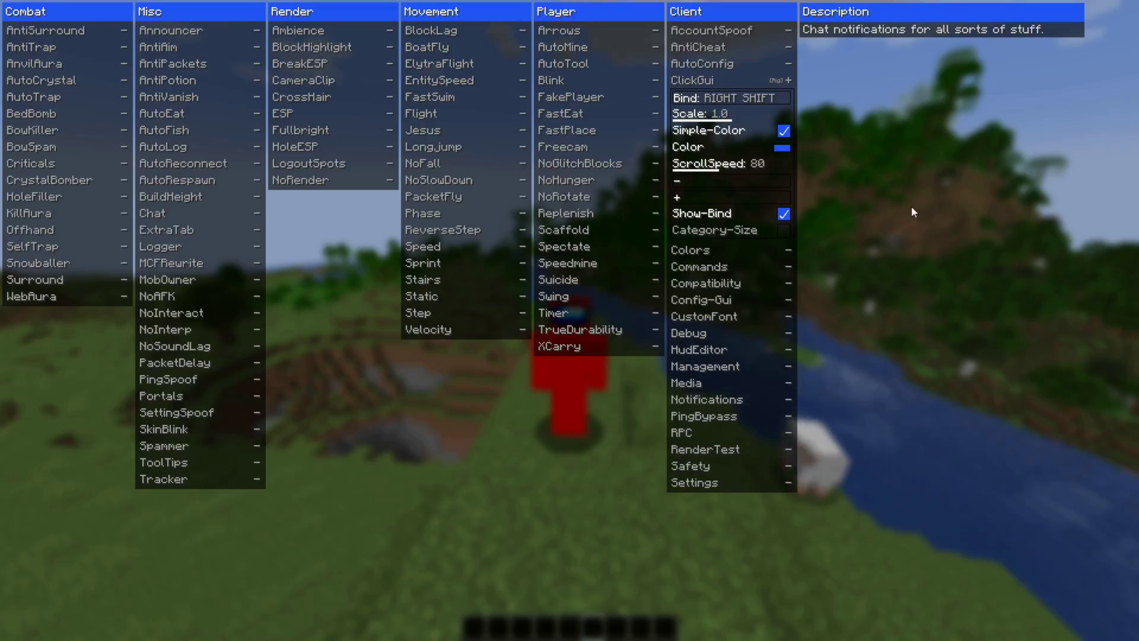
Step: Collapse ClickGui, expand Settings, and cycle Complexity through Medium, Expert, Dev, Beginner, then Medium
right_click(735, 80)
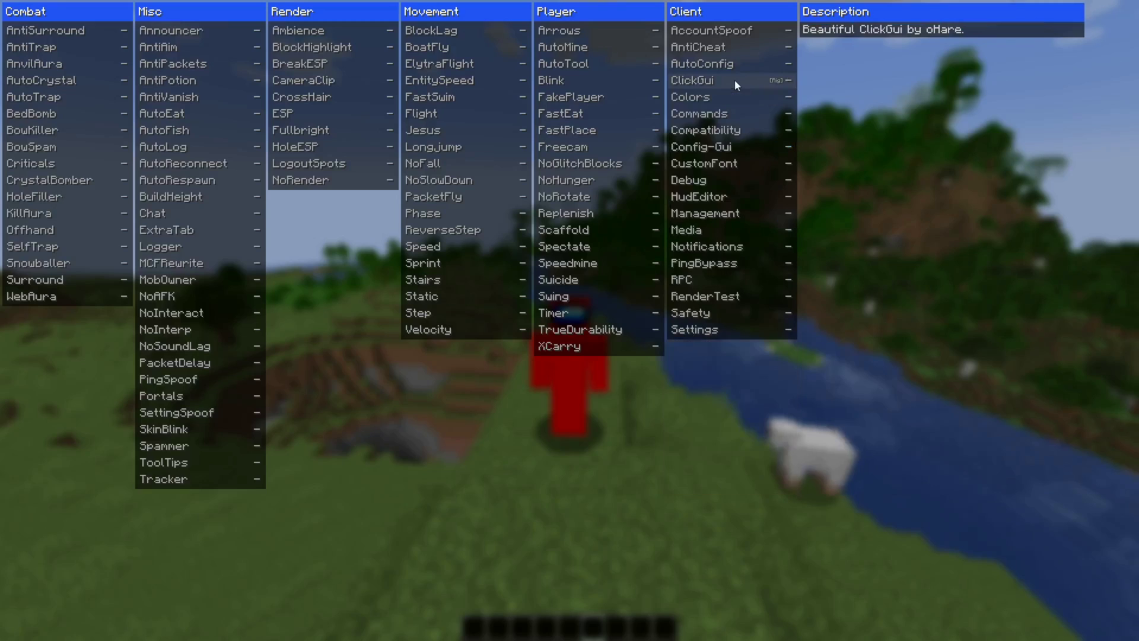
right_click(722, 333)
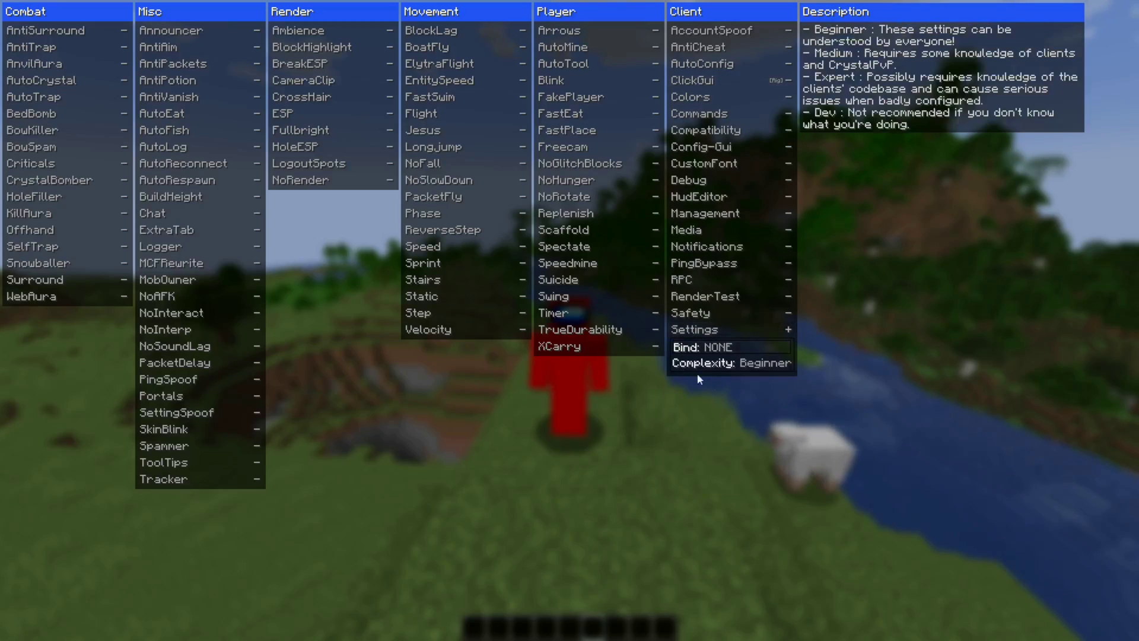
left_click(719, 366)
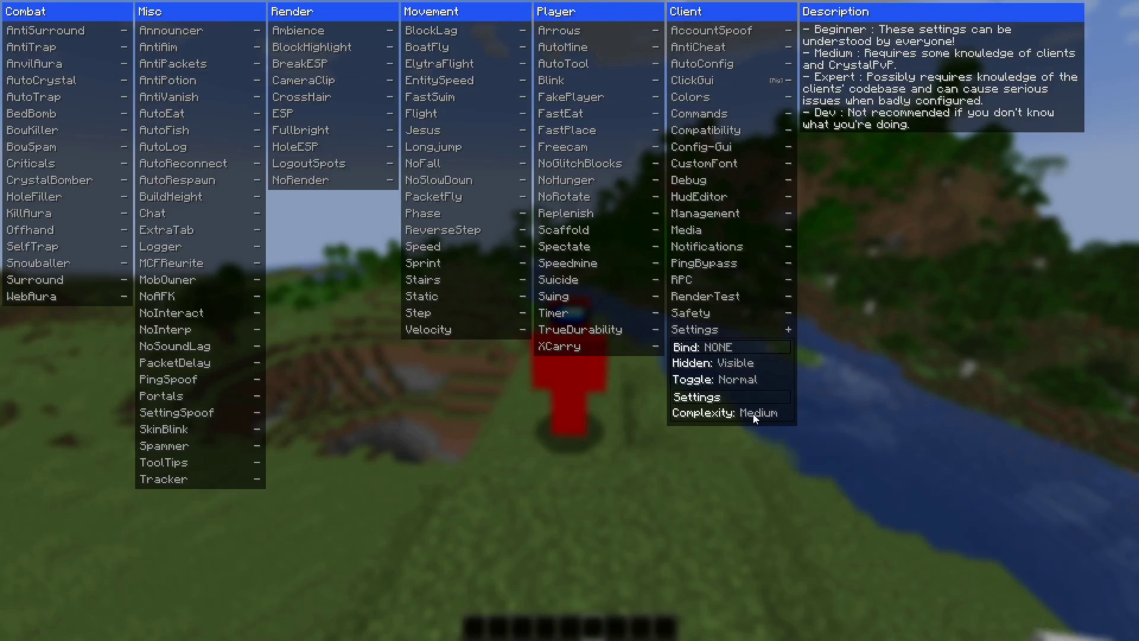
left_click(756, 414)
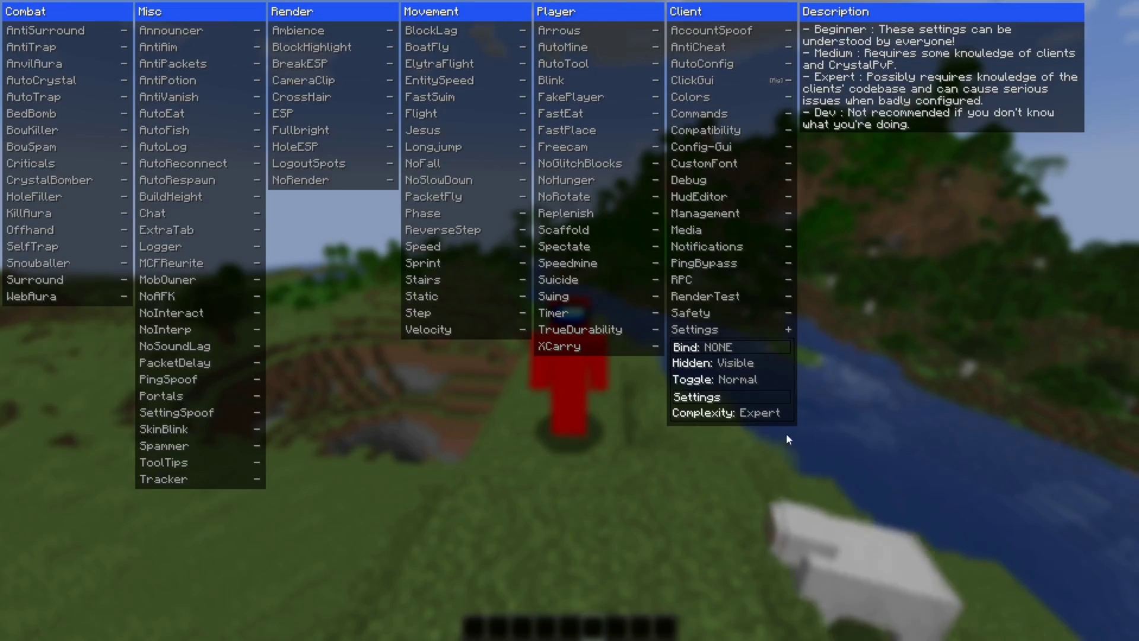
left_click(755, 416)
left_click(753, 414)
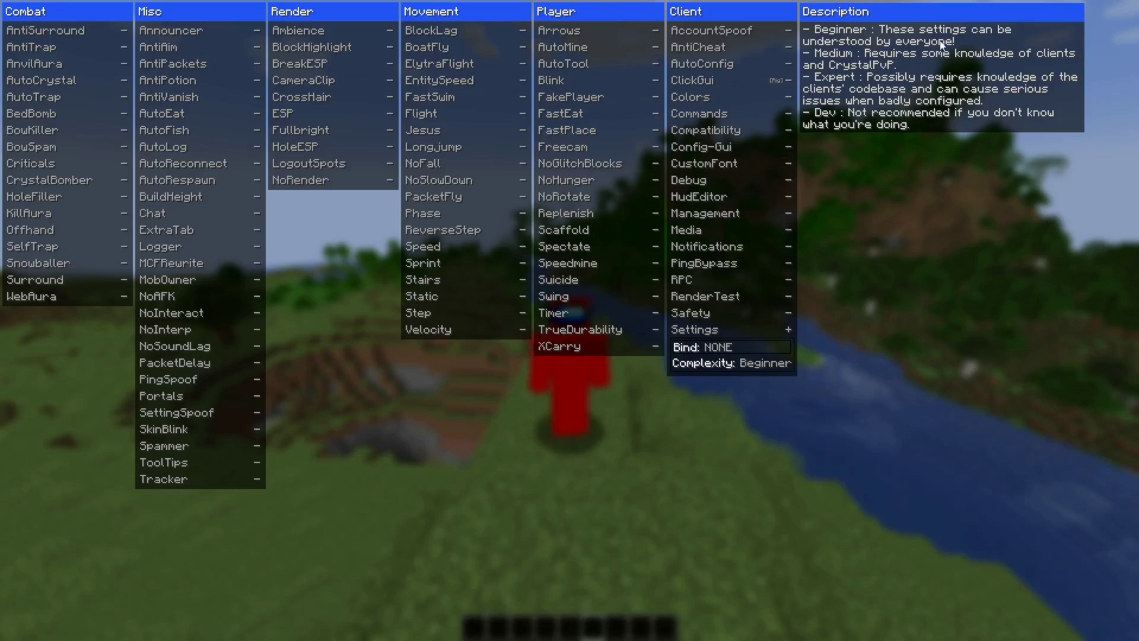
left_click(768, 363)
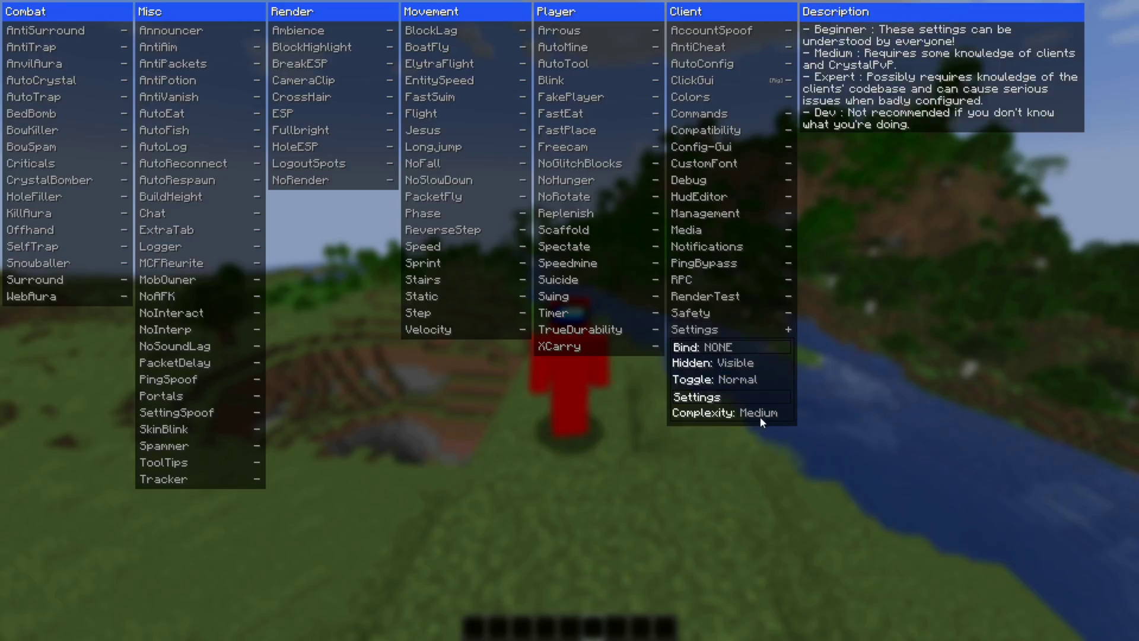
Step: Expand and collapse the Freecam, NoGlitchBlocks and NoRotate module settings
right_click(586, 146)
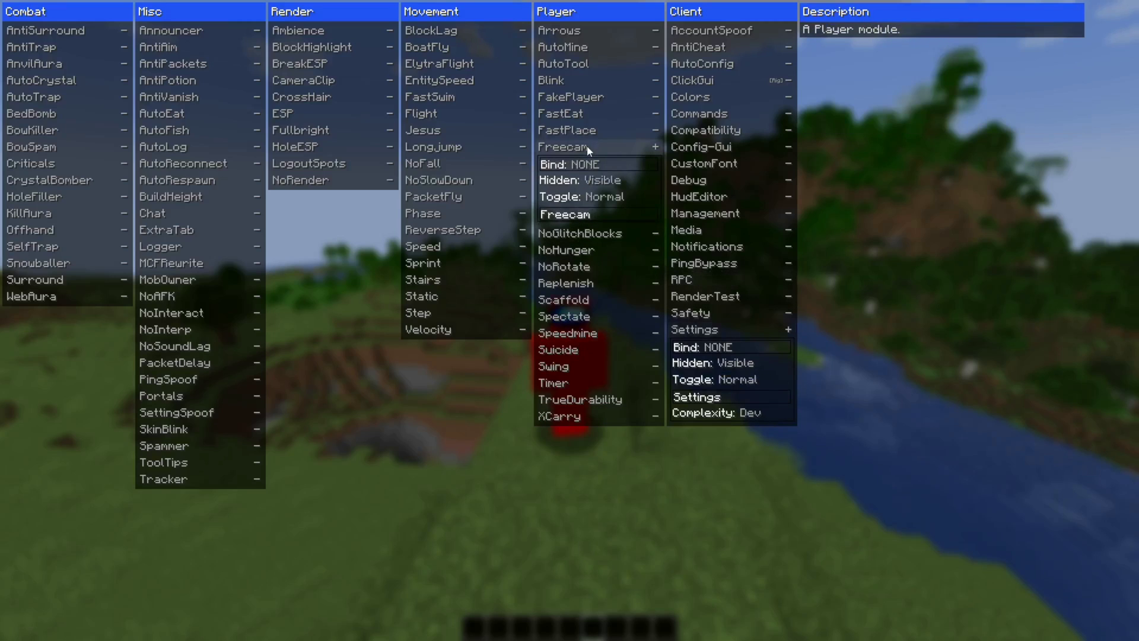
right_click(589, 147)
right_click(587, 163)
right_click(590, 195)
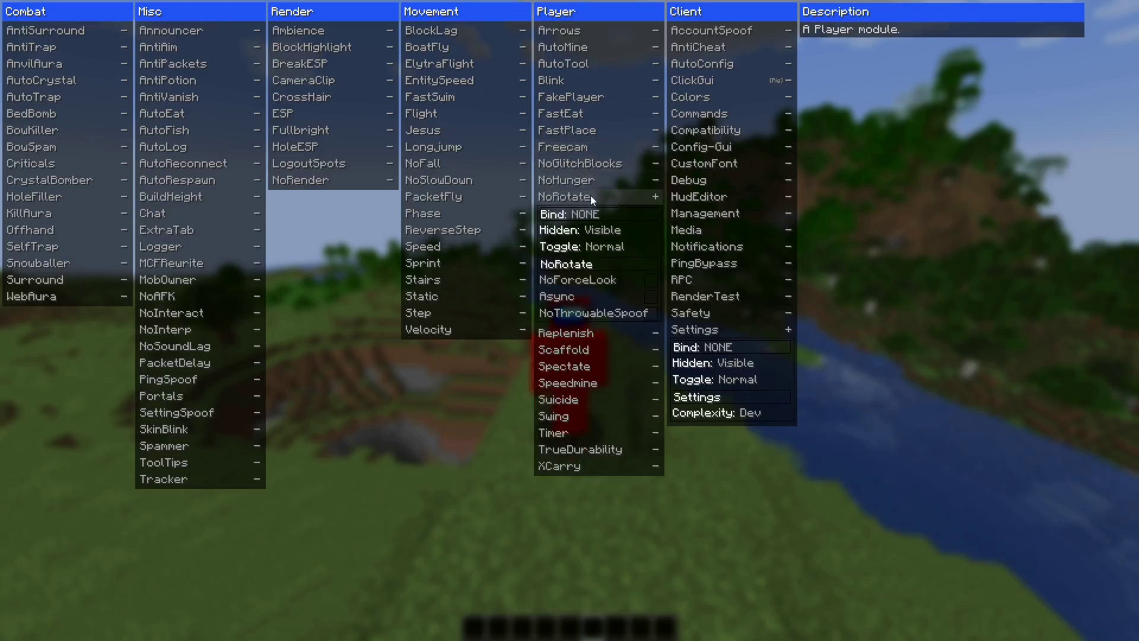
right_click(593, 194)
Step: Lower Settings Complexity back to Beginner and collapse the Settings module
left_click(751, 415)
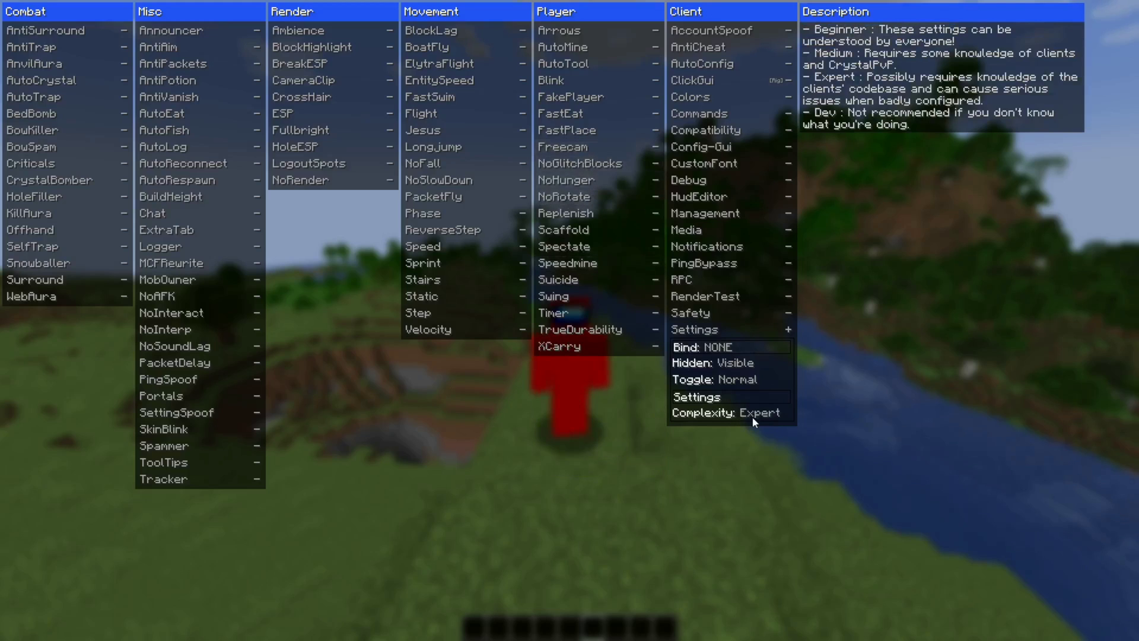
left_click(757, 417)
left_click(757, 417)
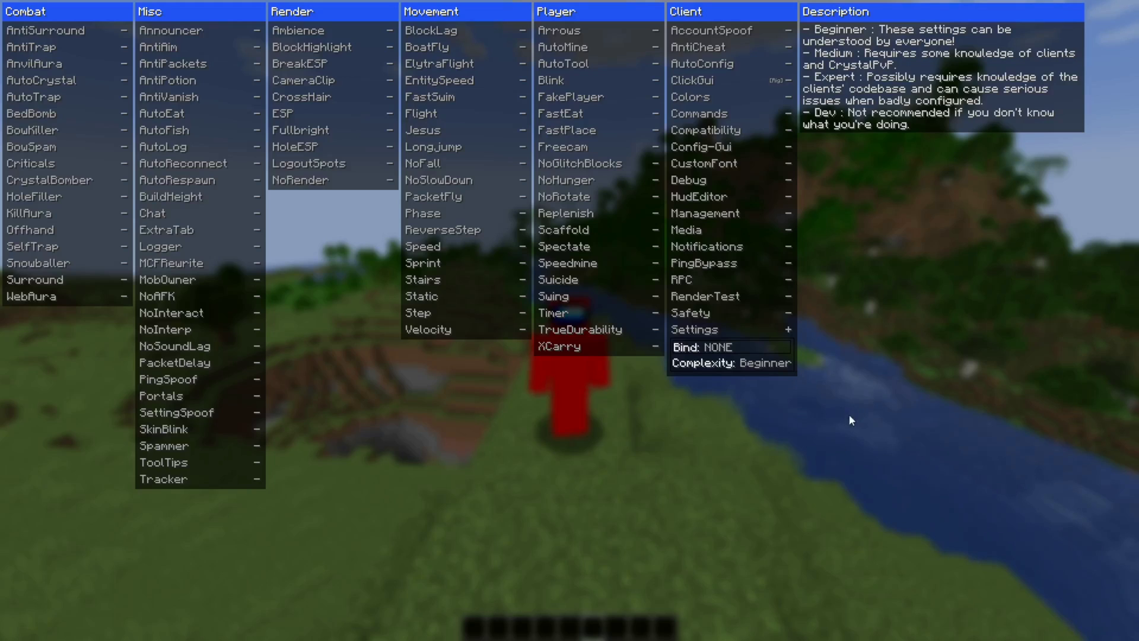
right_click(724, 332)
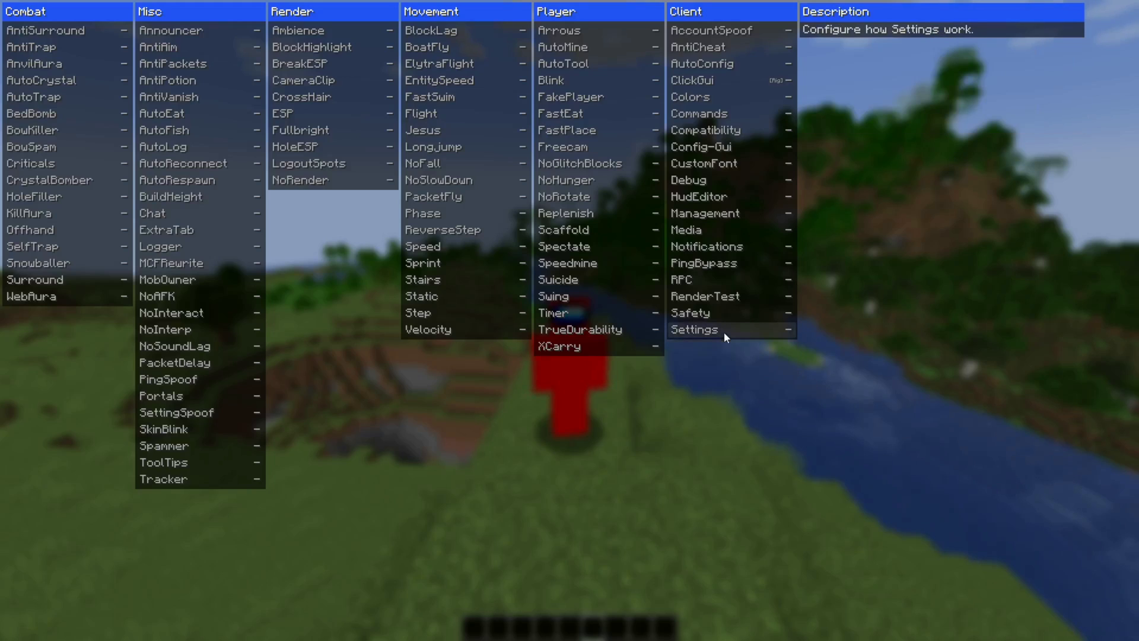
right_click(723, 332)
mouse_move(754, 367)
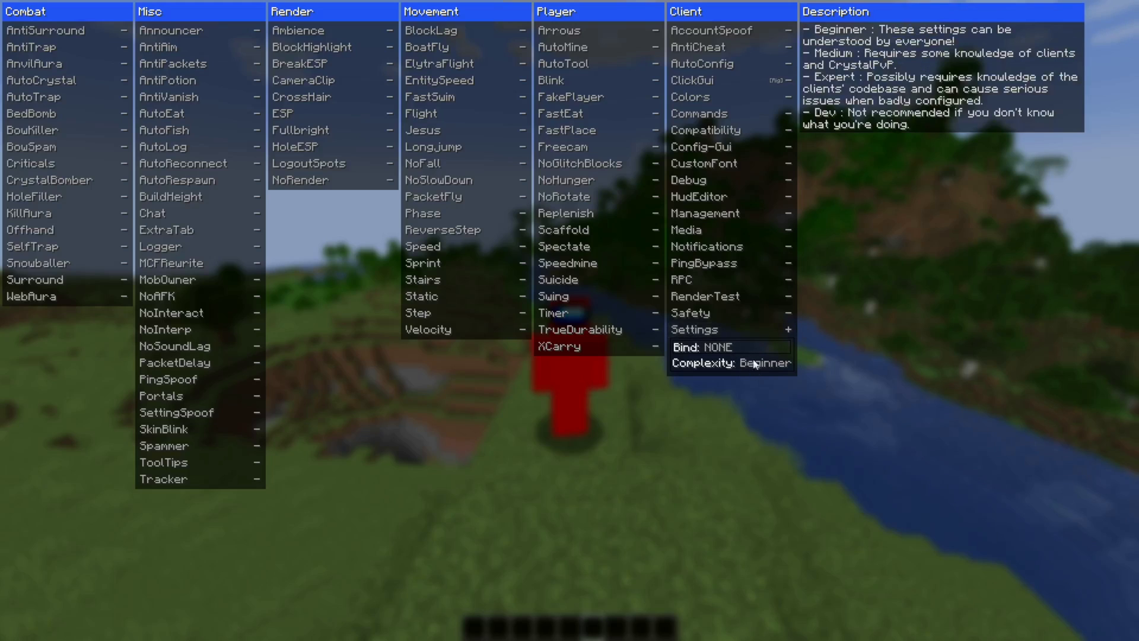
mouse_move(746, 329)
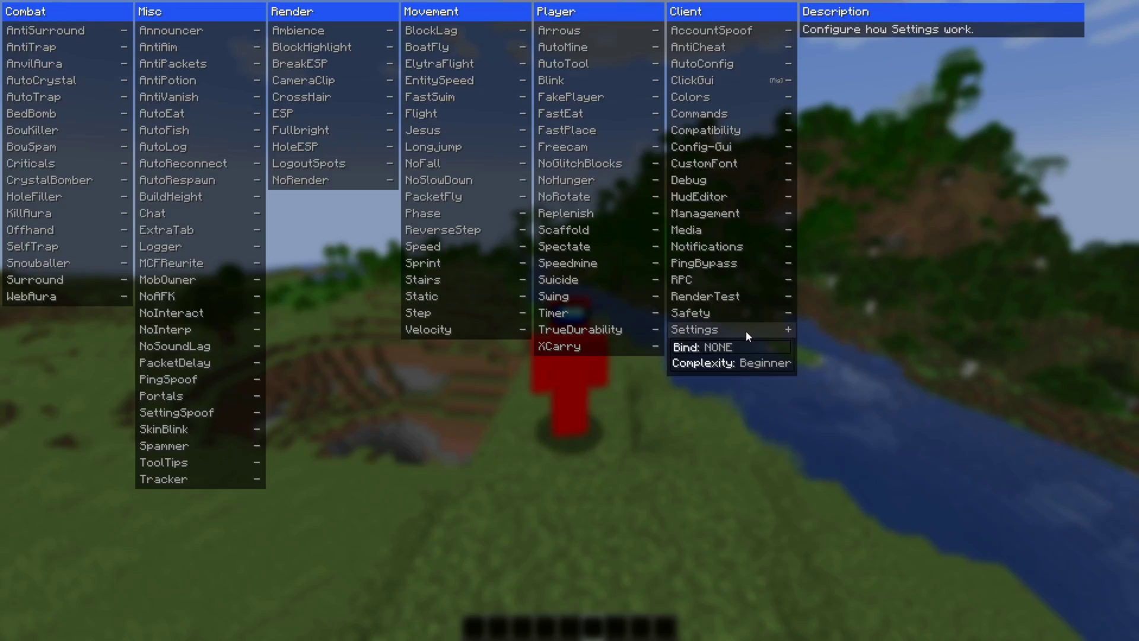
right_click(746, 332)
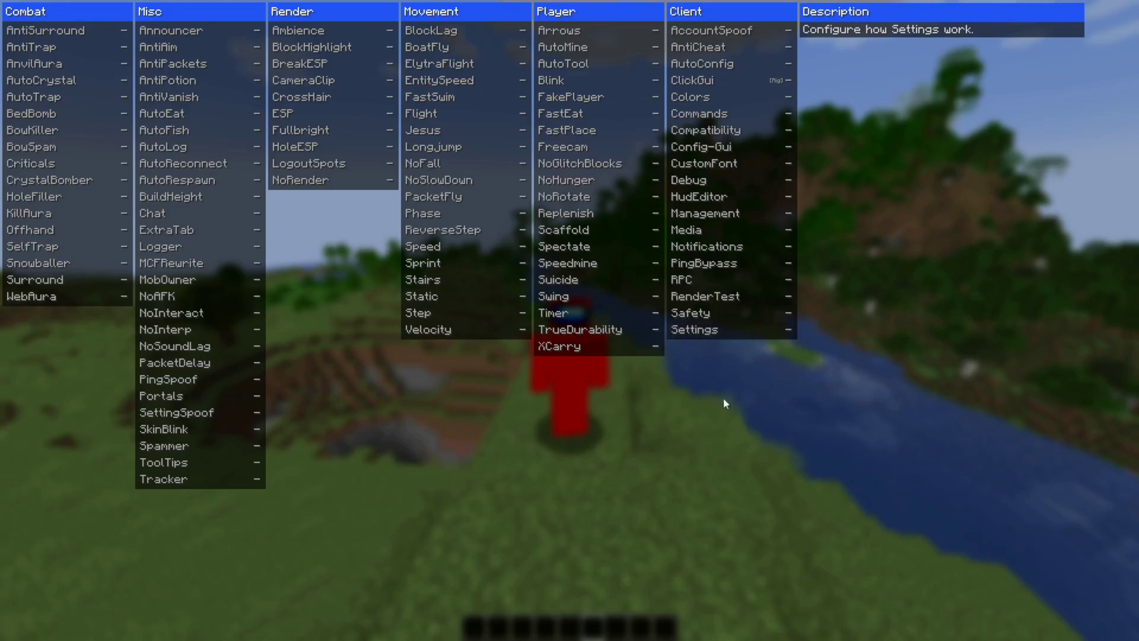